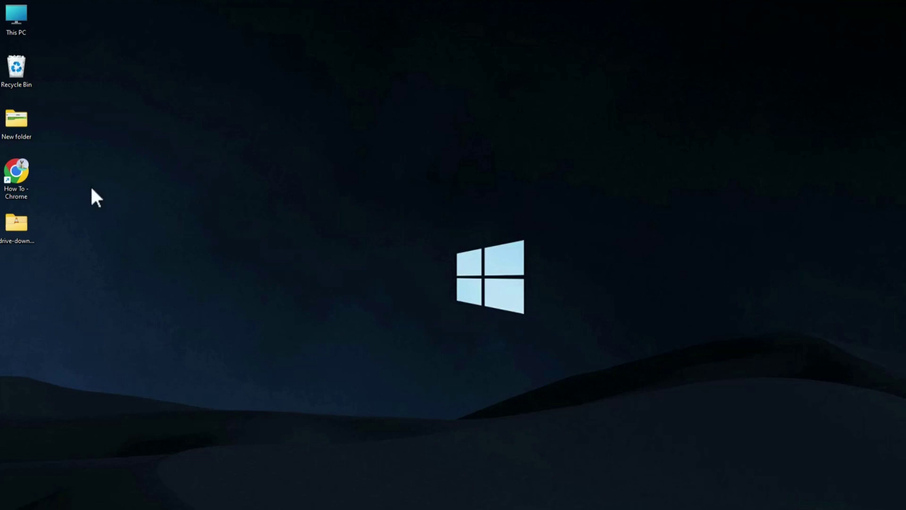
Launch Chrome, search 'epic', and open the Epic Games Store in a maximized window.
double_click(33, 169)
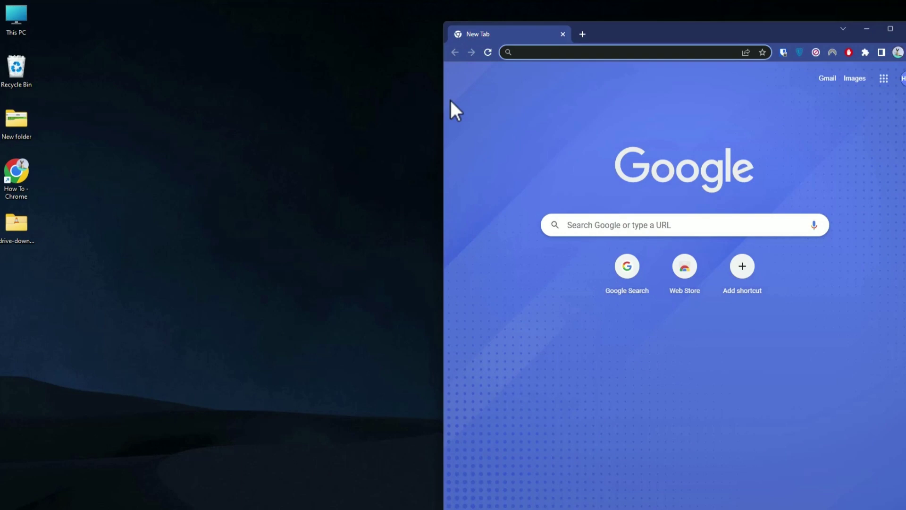
type("epic")
left_click(617, 94)
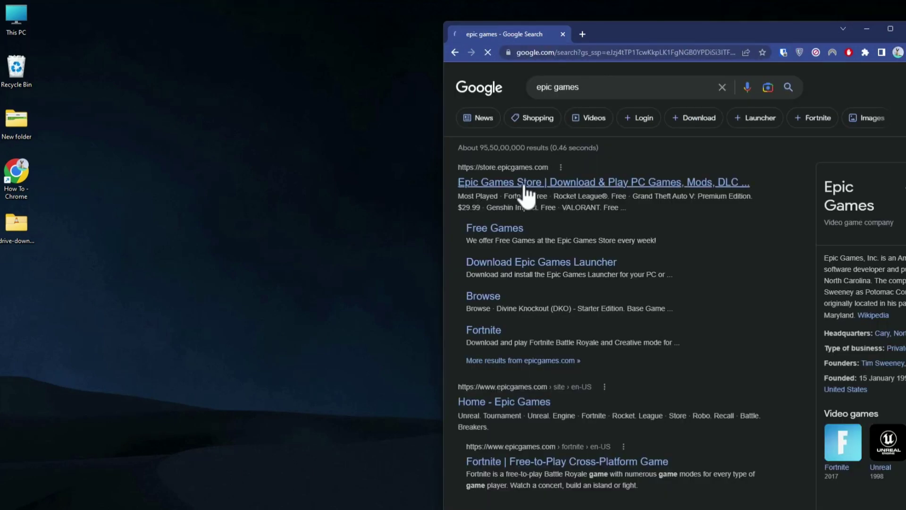
double_click(644, 38)
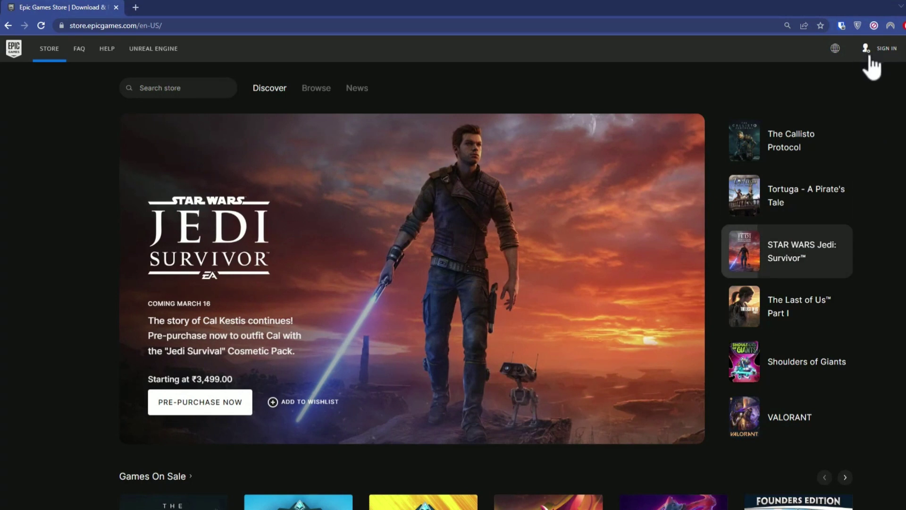
Start a new Epic account sign-up using 'Sign up with Google' and pick the Google account.
left_click(867, 56)
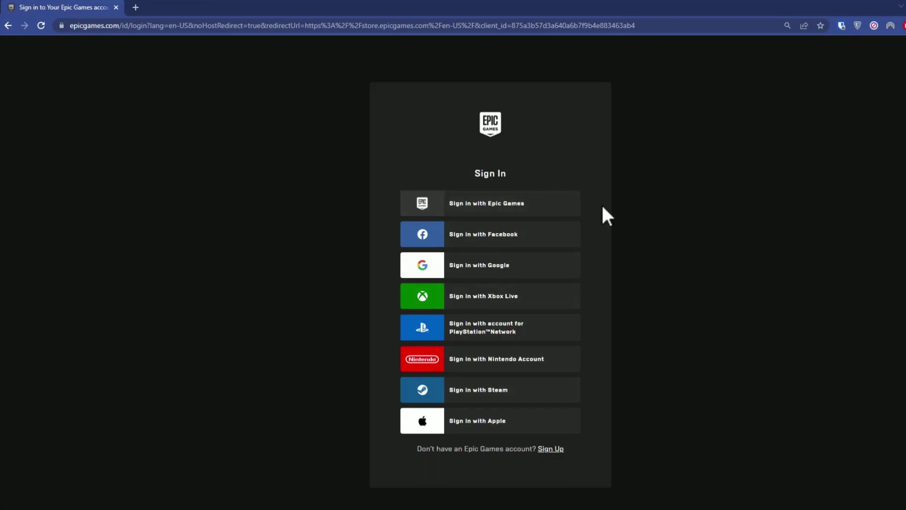
left_click(551, 449)
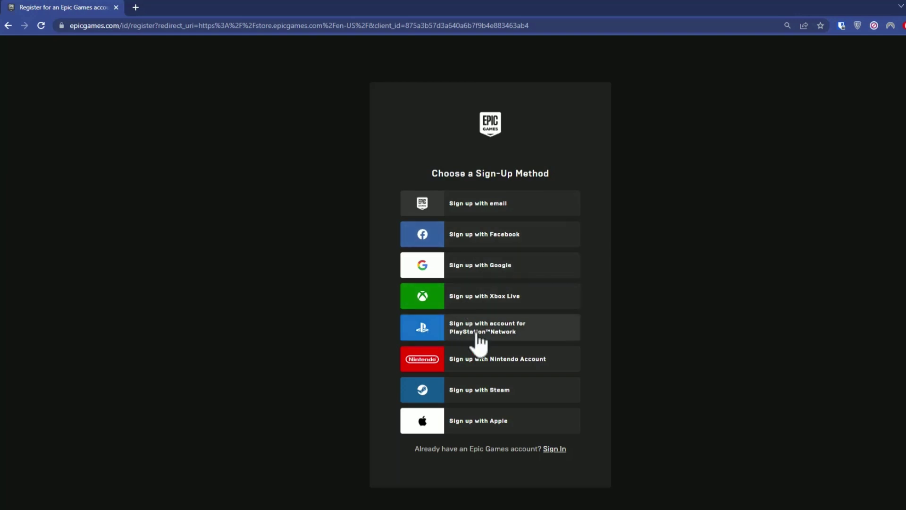
left_click(470, 268)
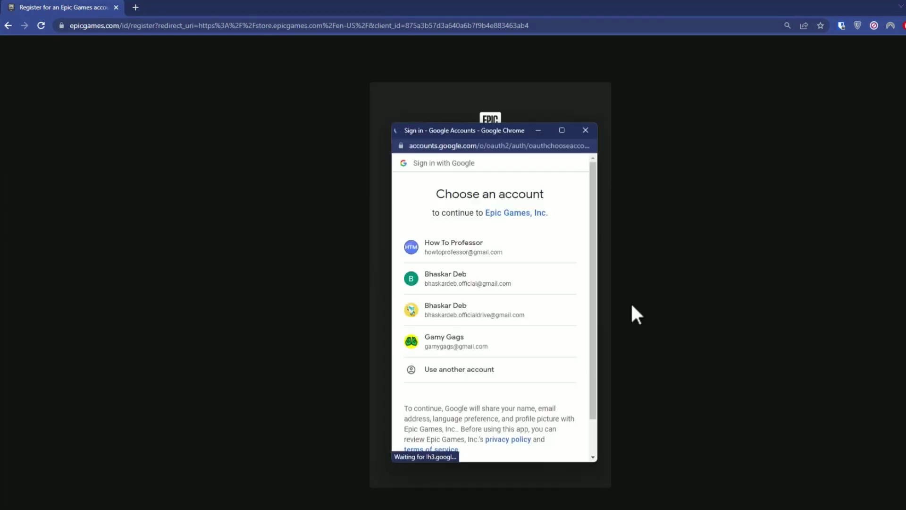
left_click(542, 284)
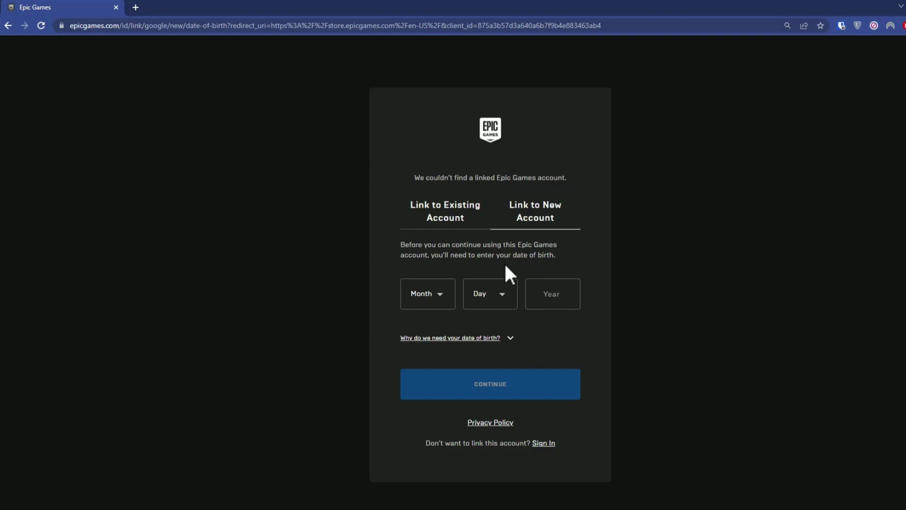
Enter the birth month and day, set the display name, tick news and terms boxes, and submit.
left_click(441, 302)
left_click(423, 414)
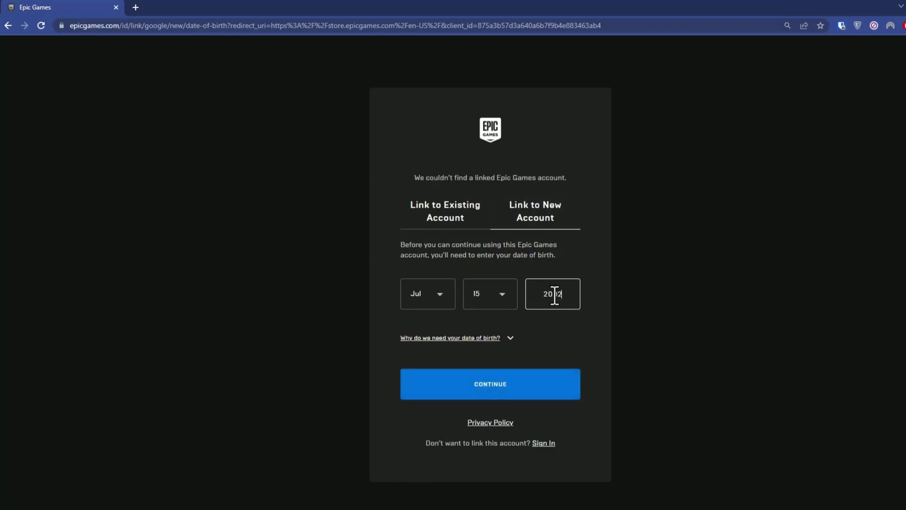
left_click(551, 338)
left_click(537, 392)
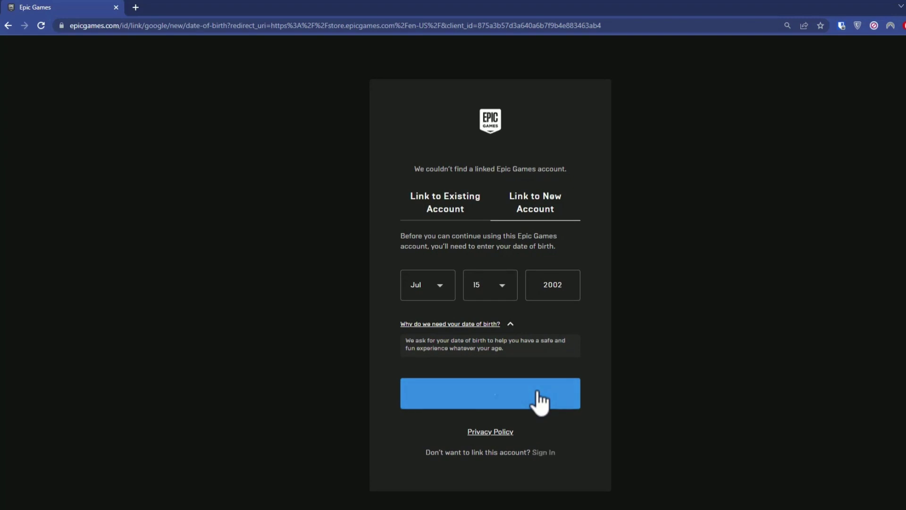
left_click(448, 320)
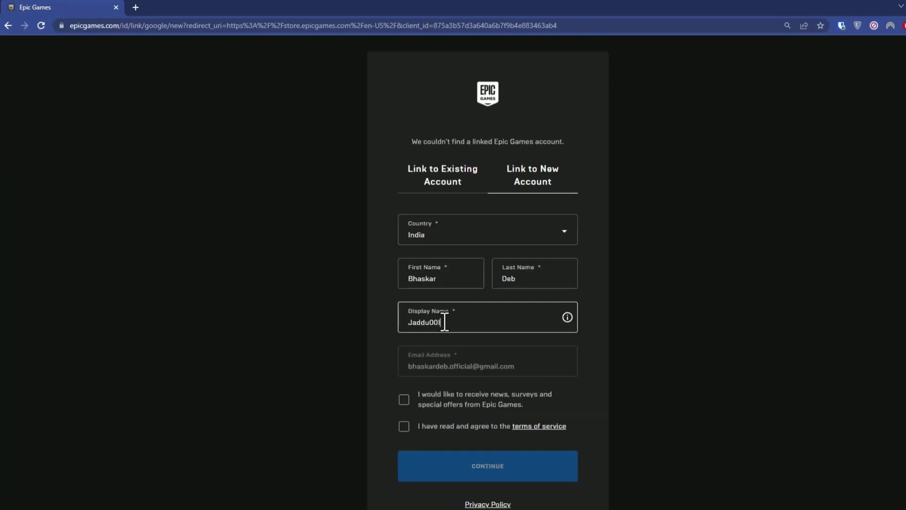
left_click(390, 348)
left_click(404, 400)
left_click(404, 426)
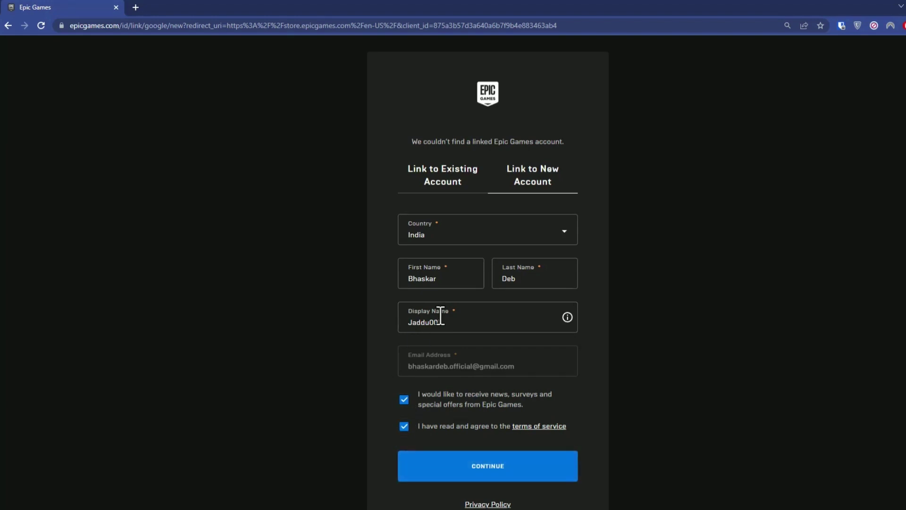
left_click(489, 471)
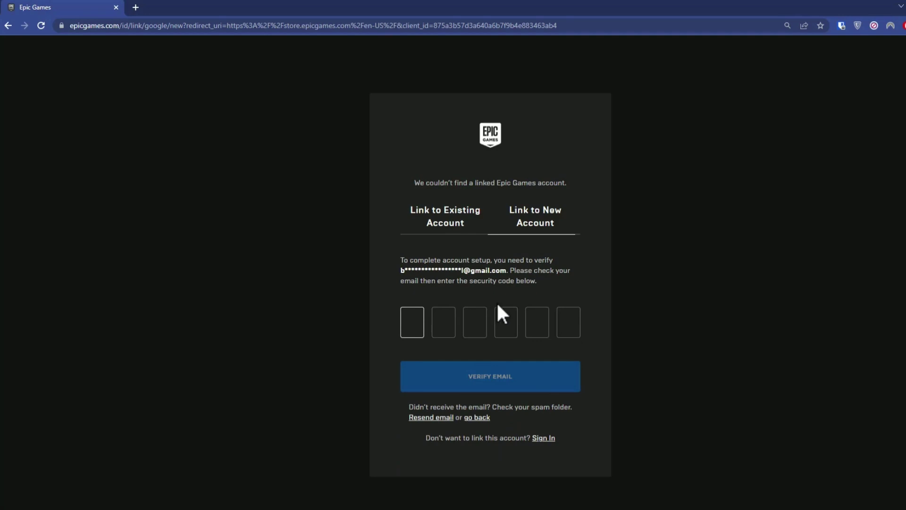
Copy the code from the Epic verification email in Gmail and paste it to verify the email.
left_click(135, 7)
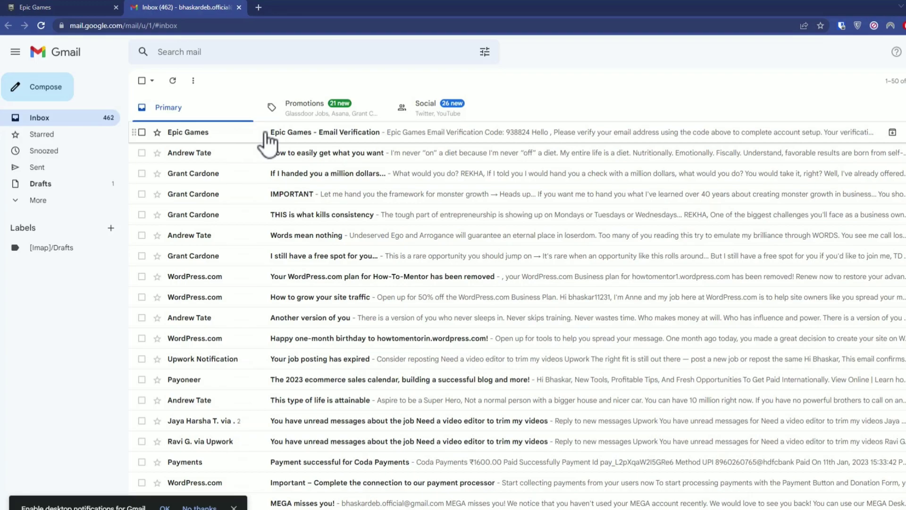
left_click(343, 135)
scroll(606, 299, "down", 1)
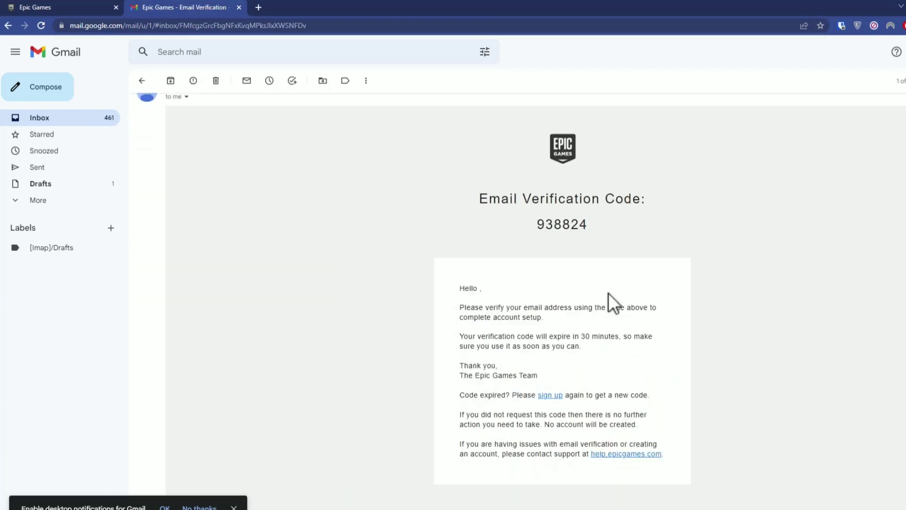
double_click(569, 224)
key("ctrl+c")
left_click(48, 11)
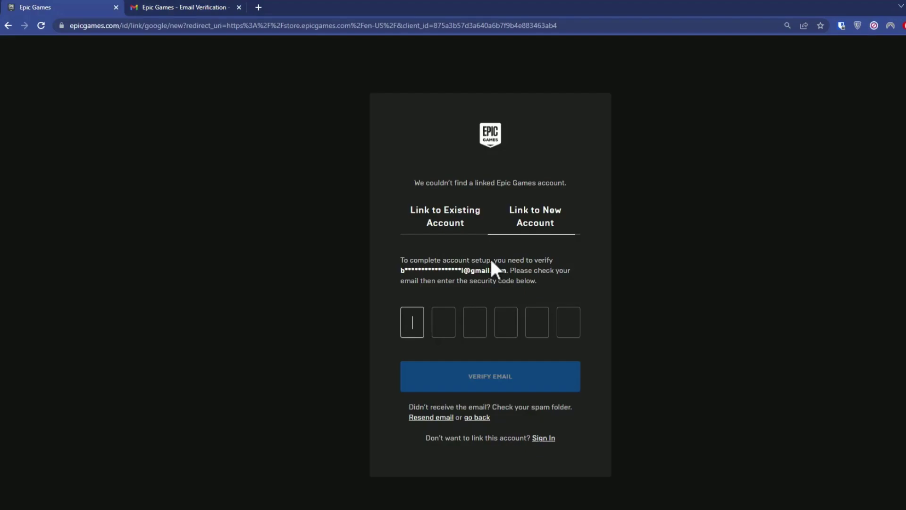
key("ctrl+v")
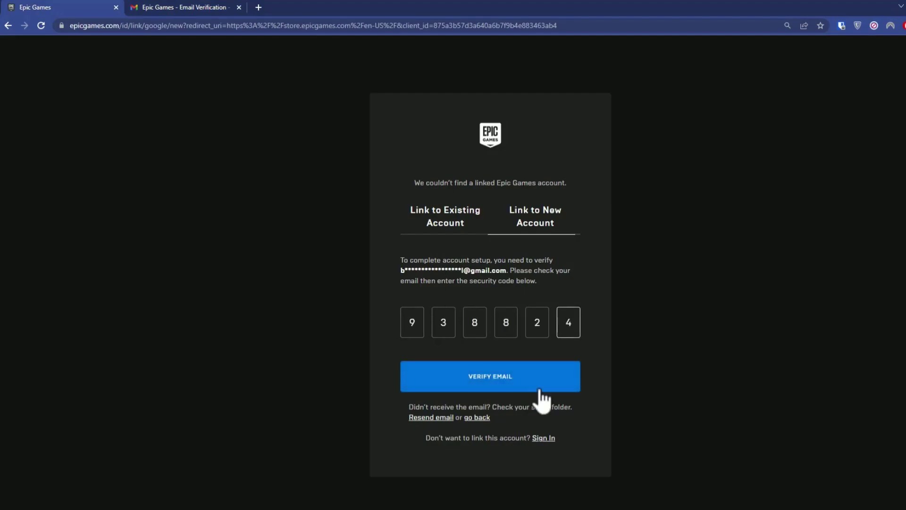
left_click(516, 384)
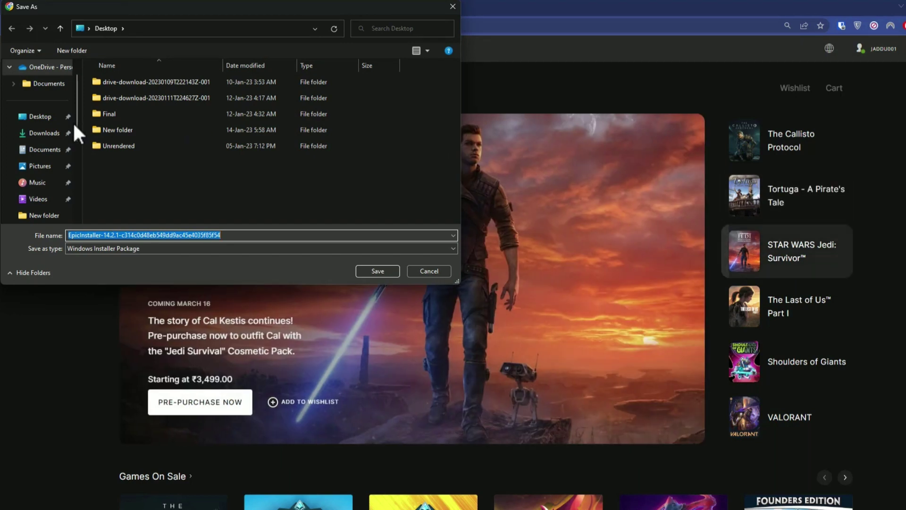
Save the Epic installer to Downloads from the Save As dialog.
left_click(21, 133)
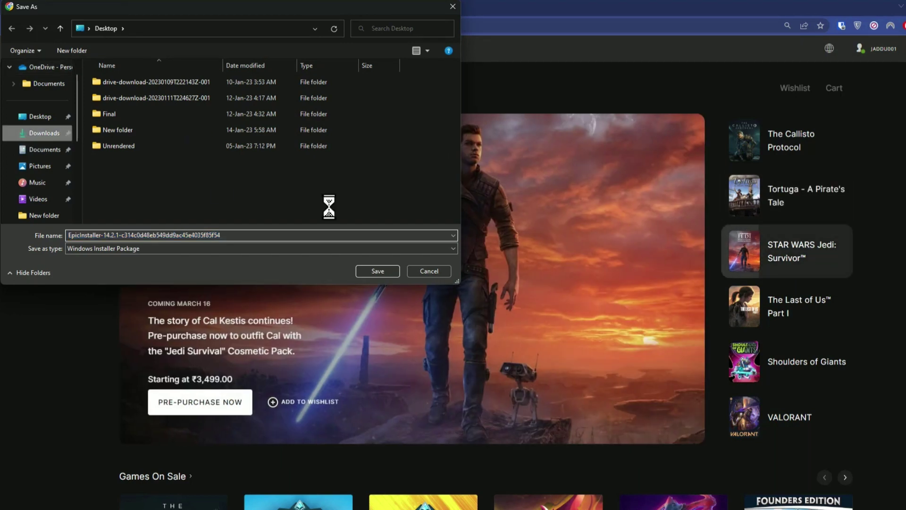
left_click(364, 271)
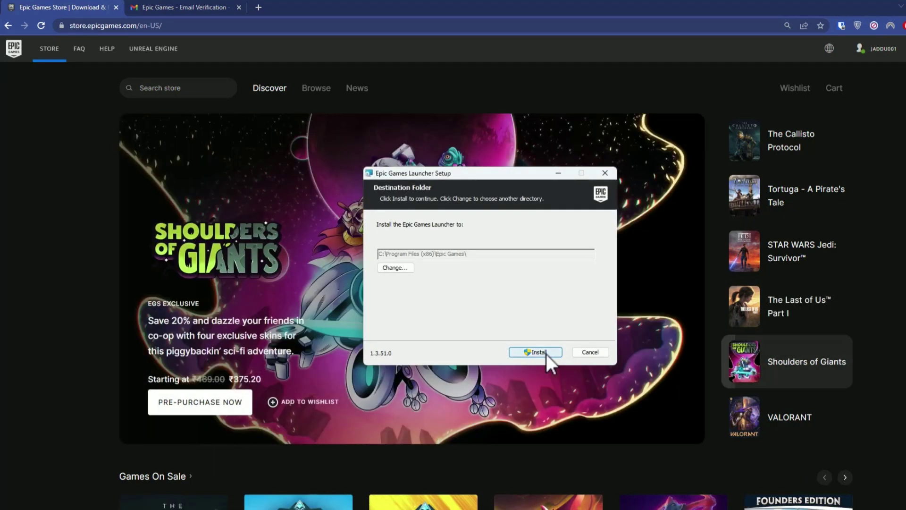
Install the launcher to the default C:\Program Files (x86)\Epic Games\ folder.
left_click(537, 352)
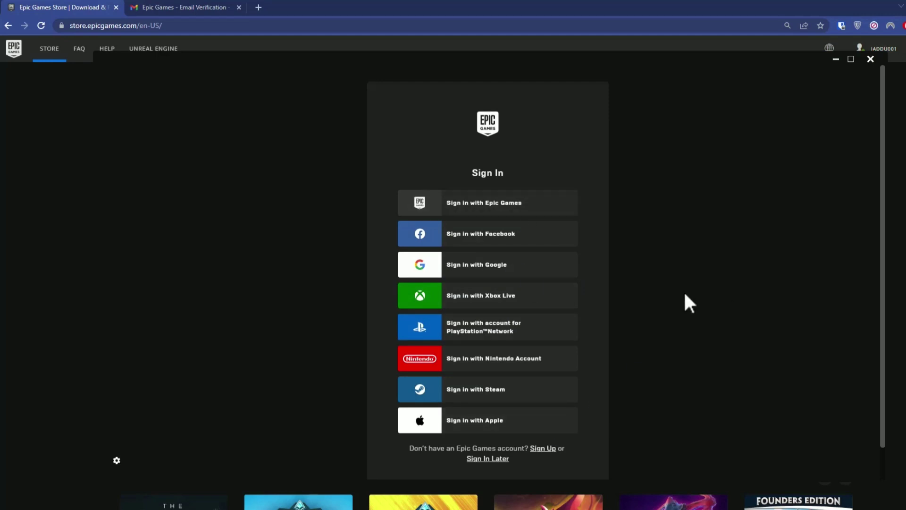
Sign in to the launcher with Google, choosing the account and confirming on the Almost done page.
left_click(498, 274)
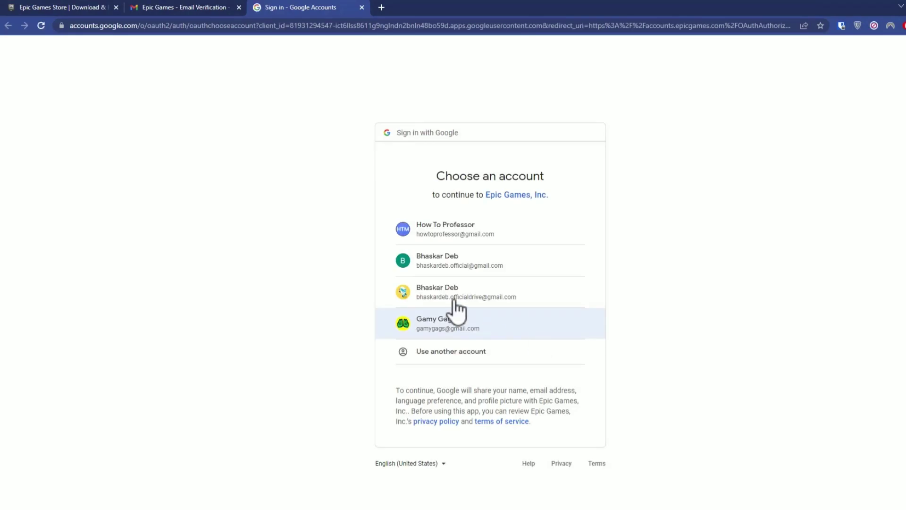
left_click(488, 270)
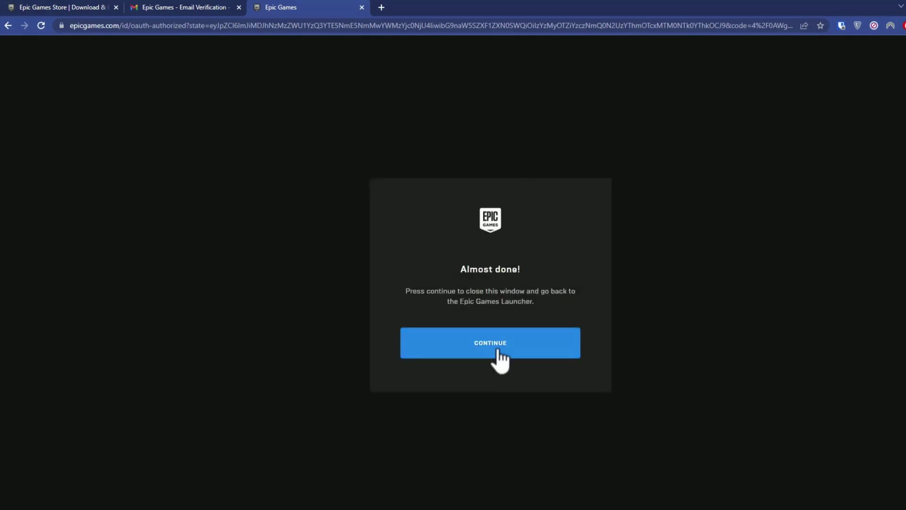
left_click(497, 350)
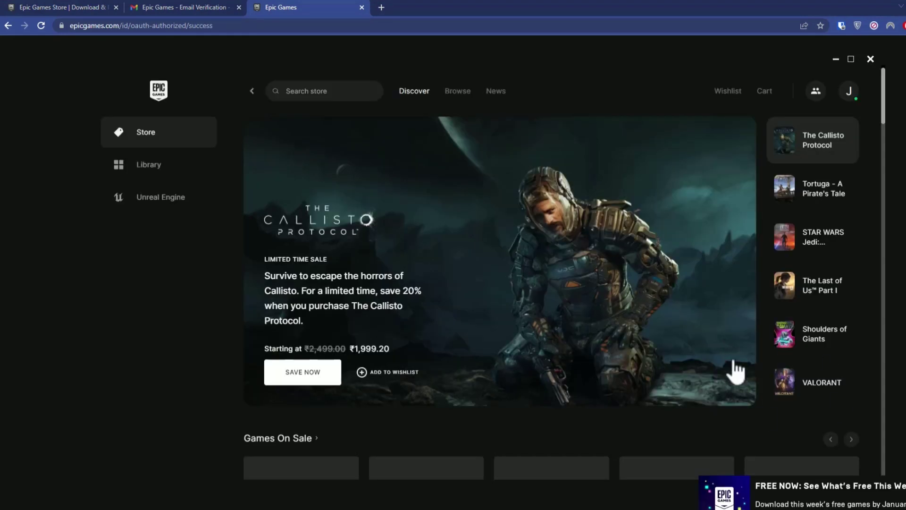
Search the store for 'fort', open Fortnite's page, and press GET to claim it.
scroll(588, 242, "down", 10)
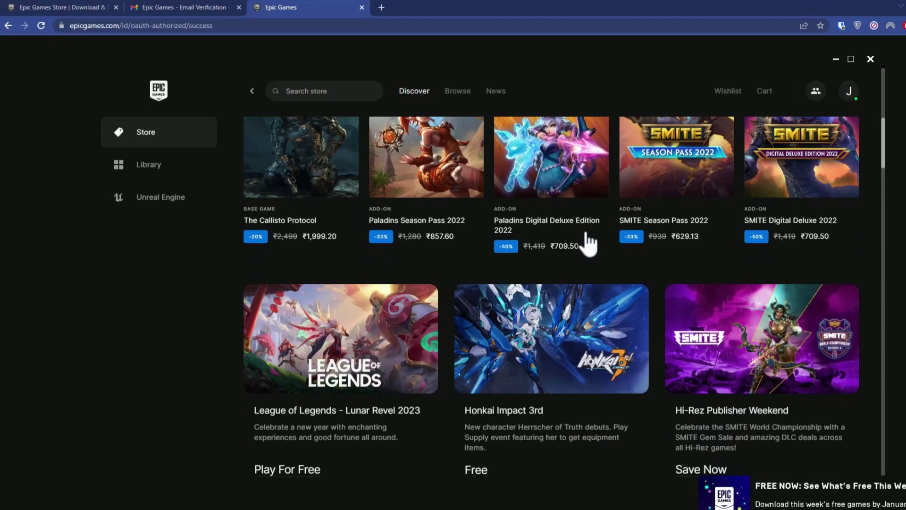
scroll(582, 304, "up", 10)
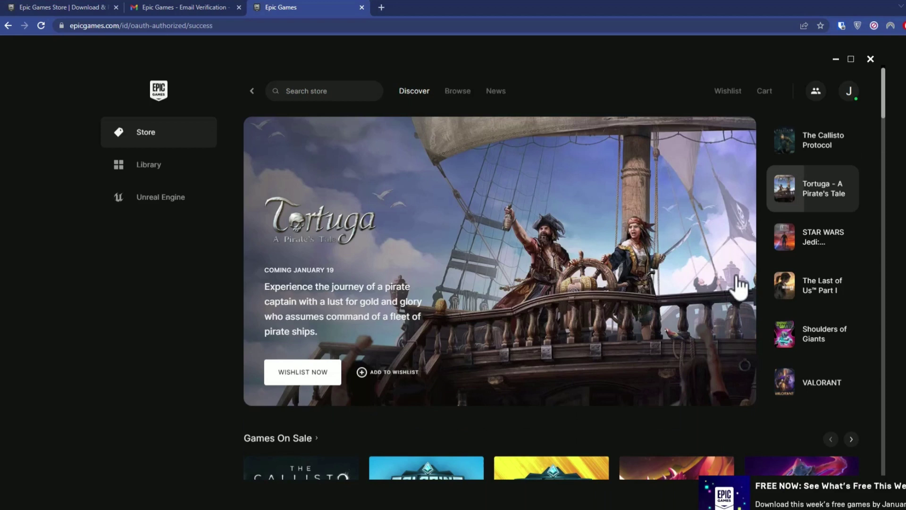
left_click(332, 91)
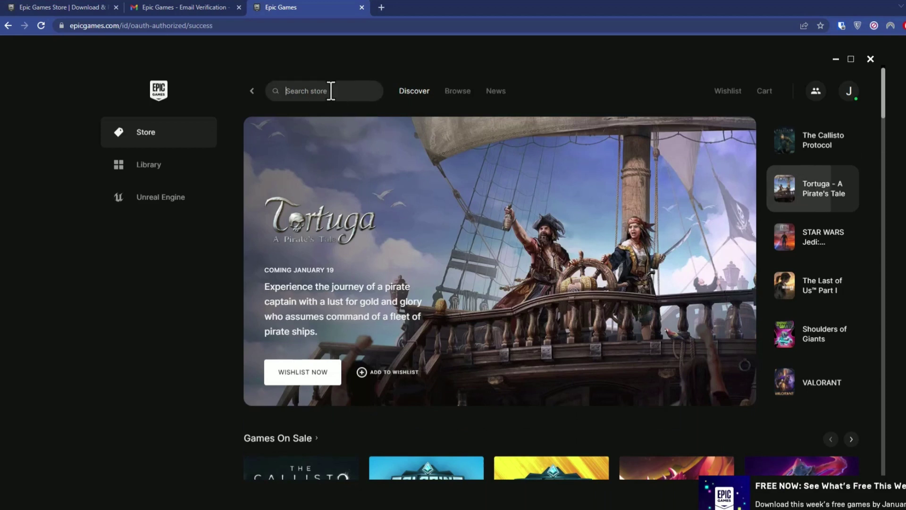
type("fortk")
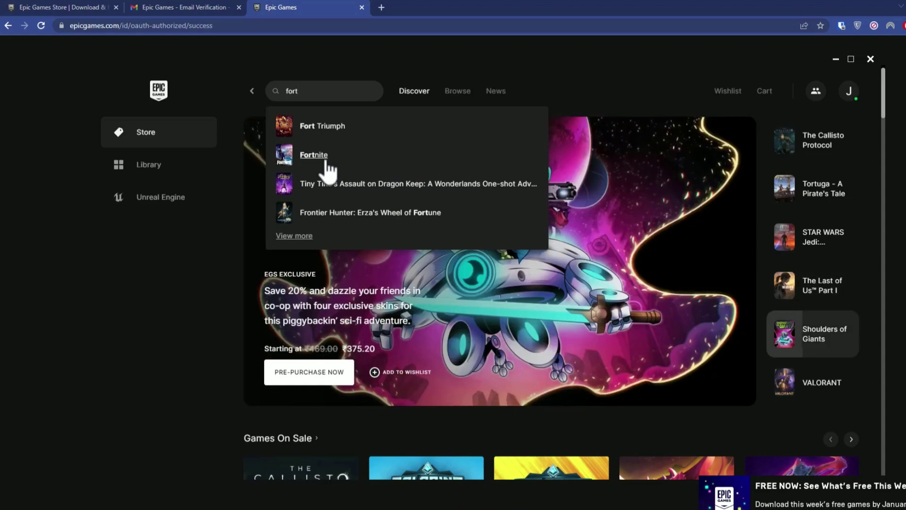
left_click(315, 156)
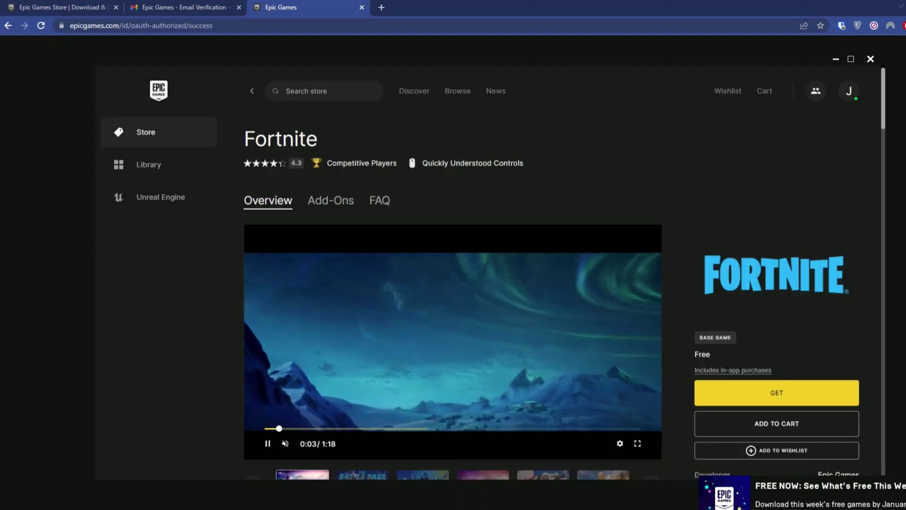
scroll(736, 339, "down", 2)
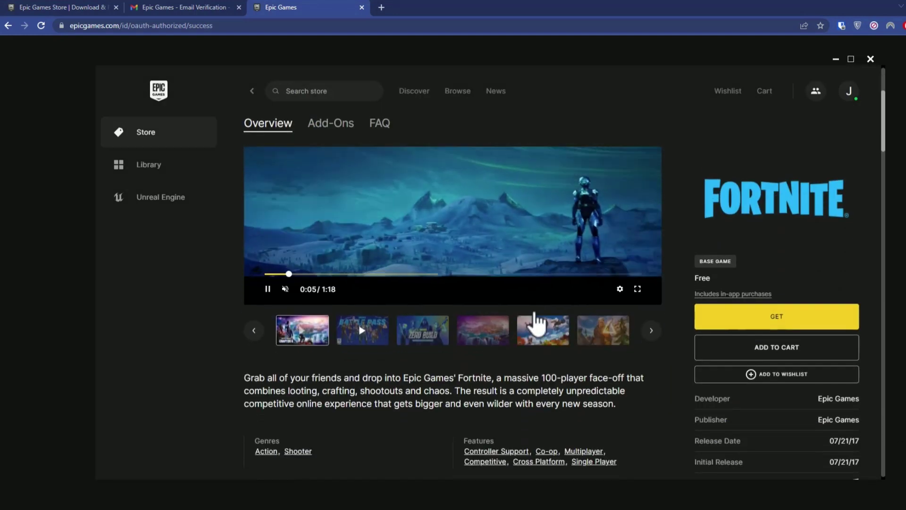
scroll(547, 289, "up", 2)
scroll(546, 289, "down", 1)
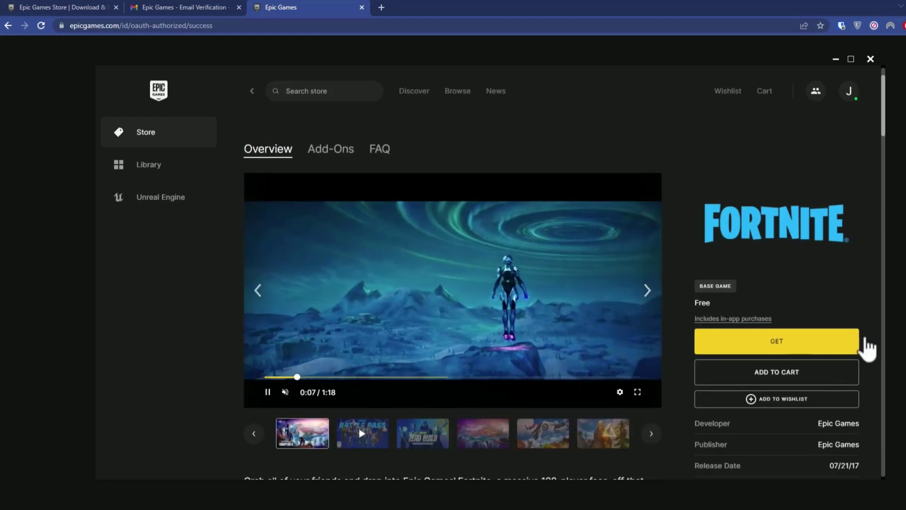
left_click(781, 344)
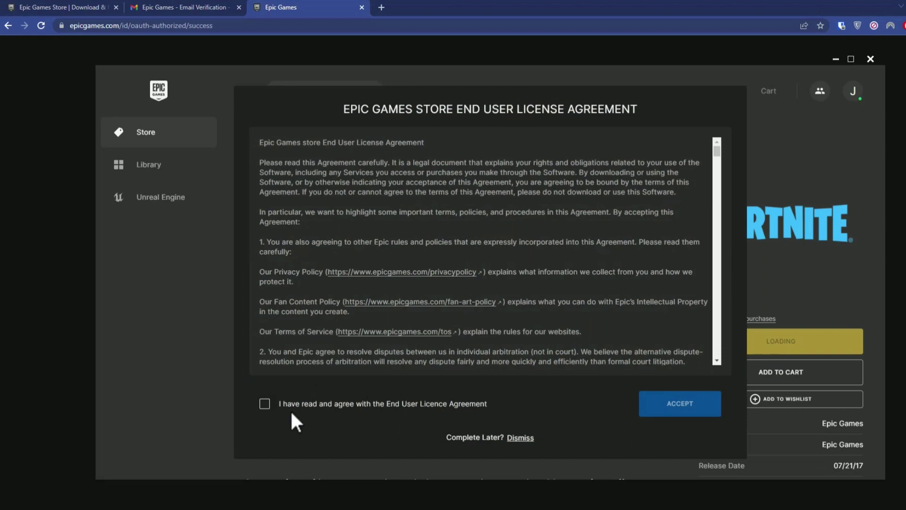
Accept the store licence agreement and place the free ₹0.00 Fortnite order.
left_click(266, 403)
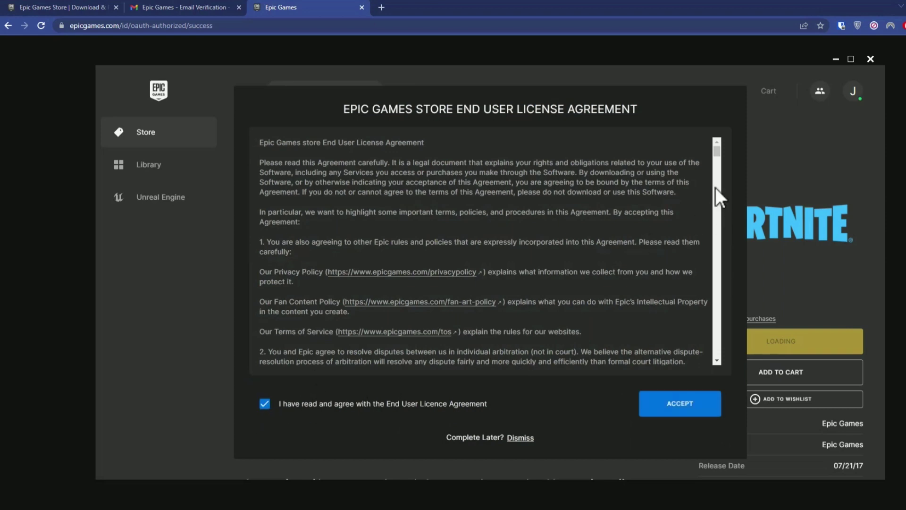
left_click_drag(716, 152, 714, 370)
left_click(674, 415)
scroll(759, 250, "down", 1)
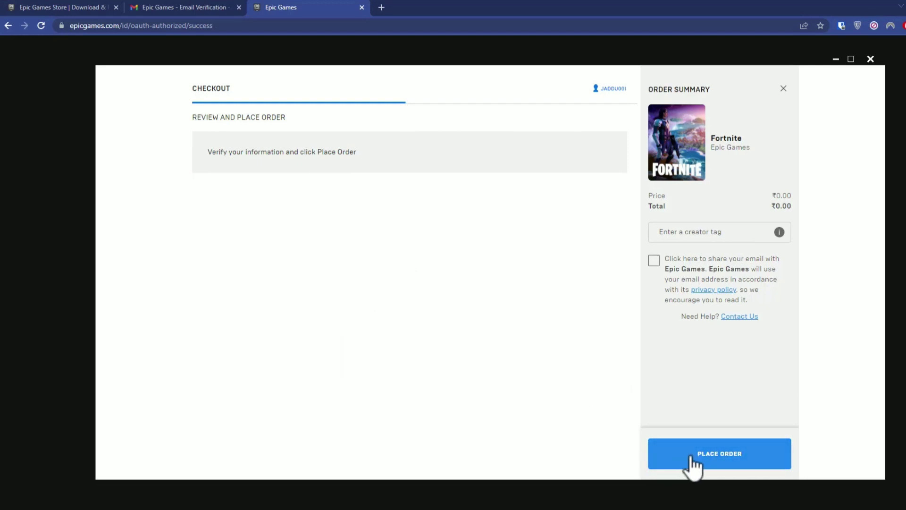
left_click(692, 456)
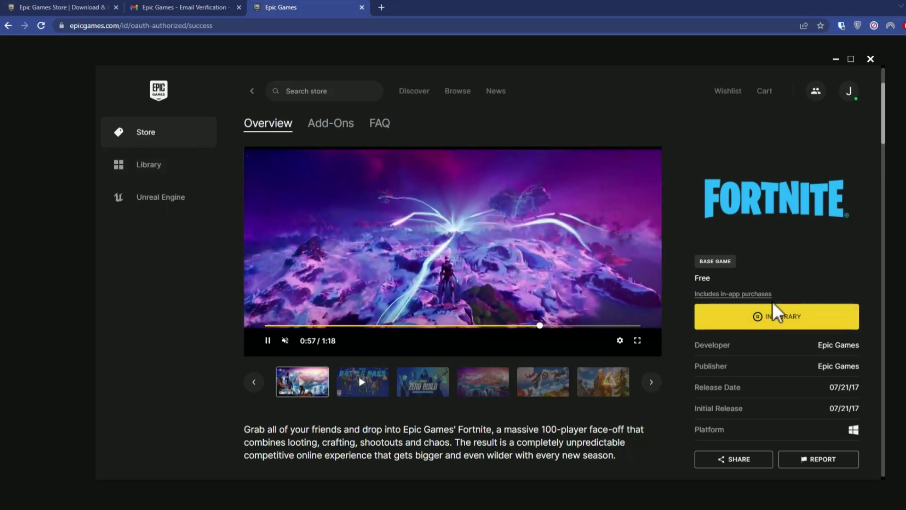
From the Library, install Fortnite with H:\GTA selected as the install folder.
left_click(798, 323)
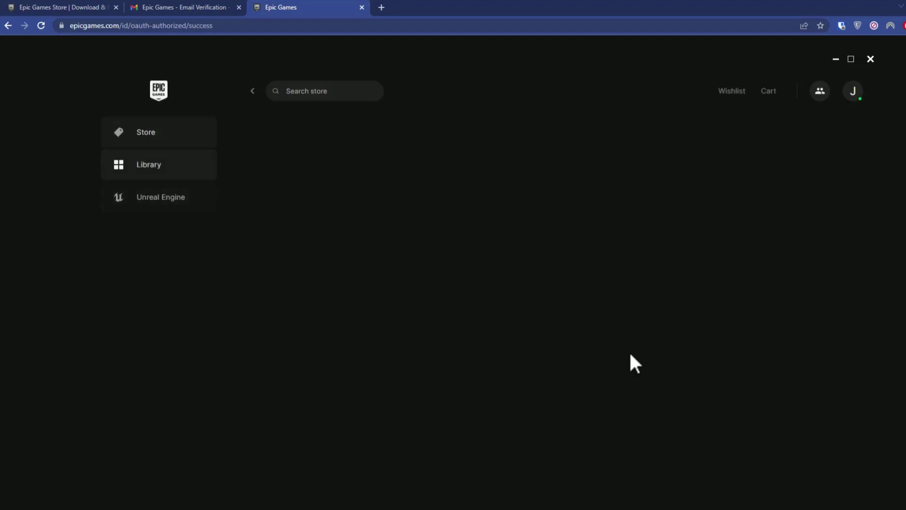
scroll(335, 243, "down", 3)
left_click(338, 316)
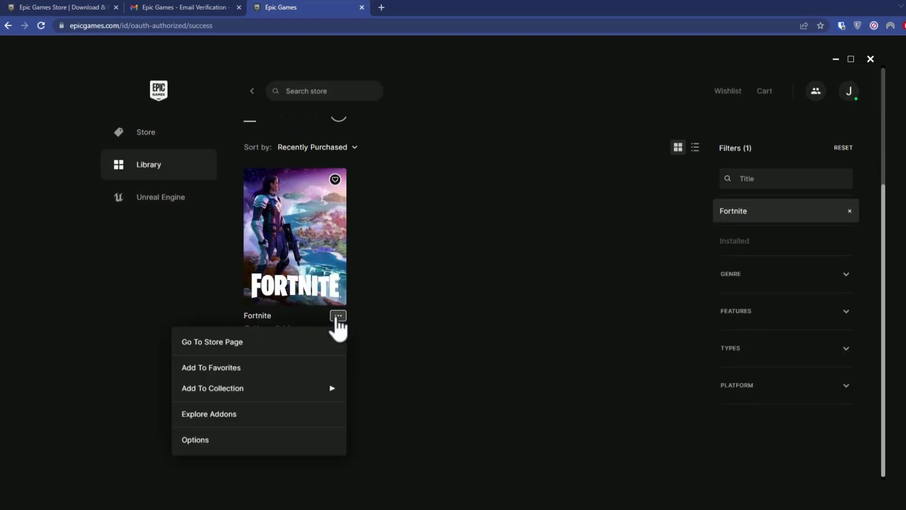
scroll(267, 274, "up", 2)
left_click(277, 269)
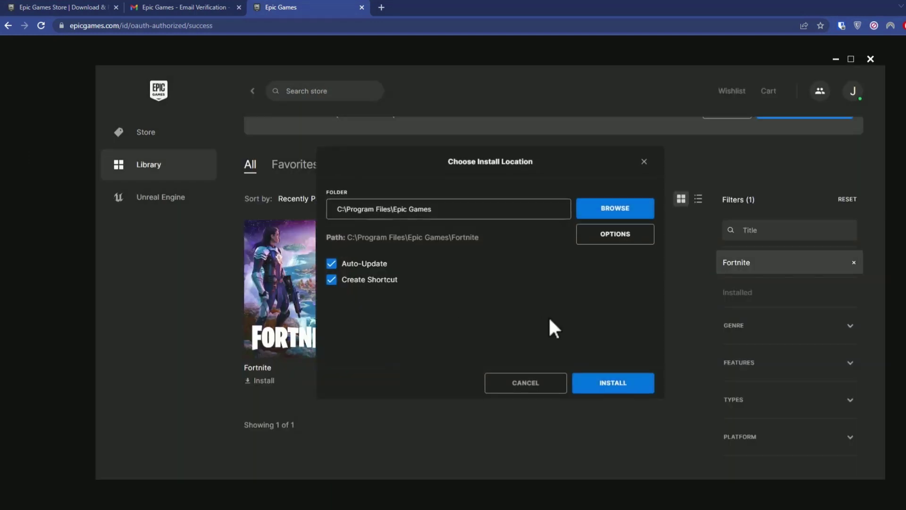
left_click(630, 211)
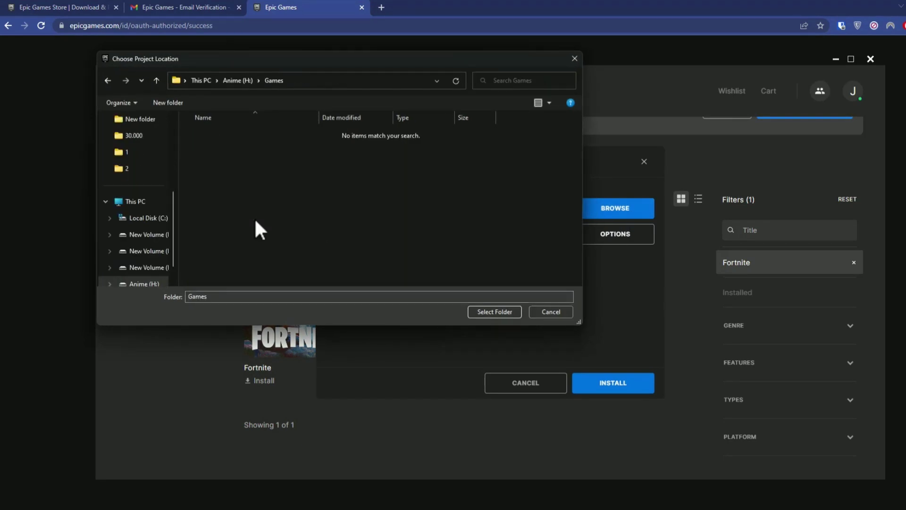
key("alt+Up")
double_click(233, 227)
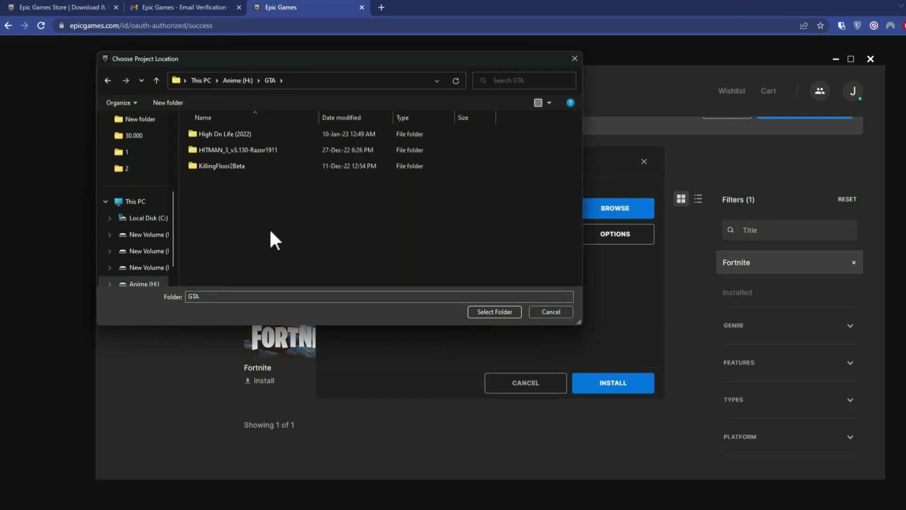
left_click(486, 313)
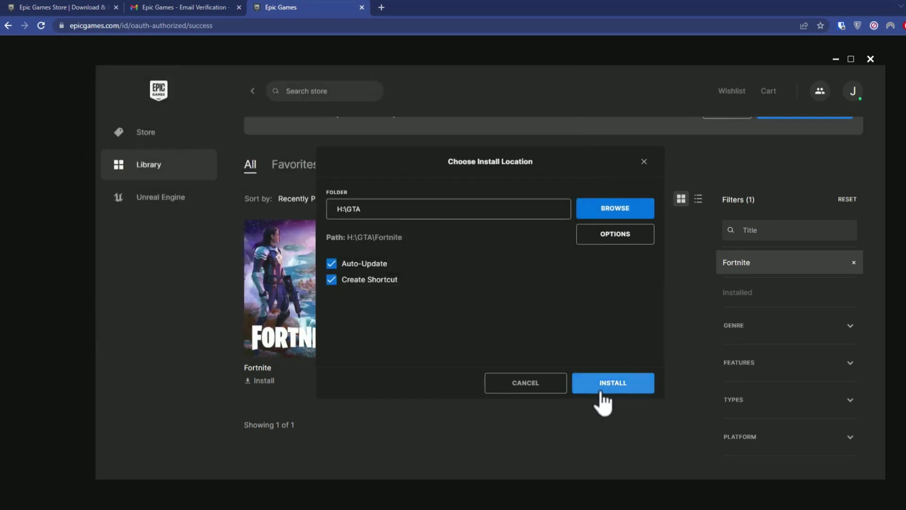
left_click(610, 389)
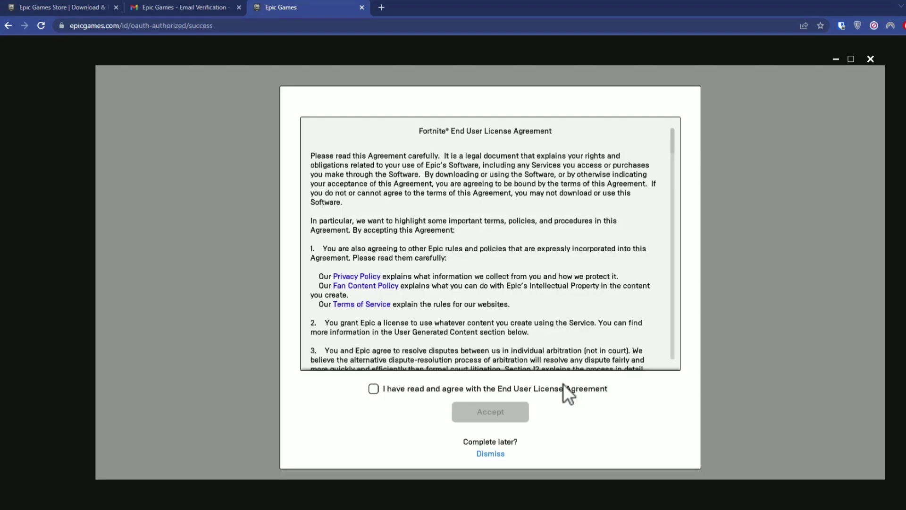
Accept the Fortnite EULA and view Downloads, where Fortnite shows Installing 0%.
left_click(374, 388)
scroll(538, 319, "down", 5)
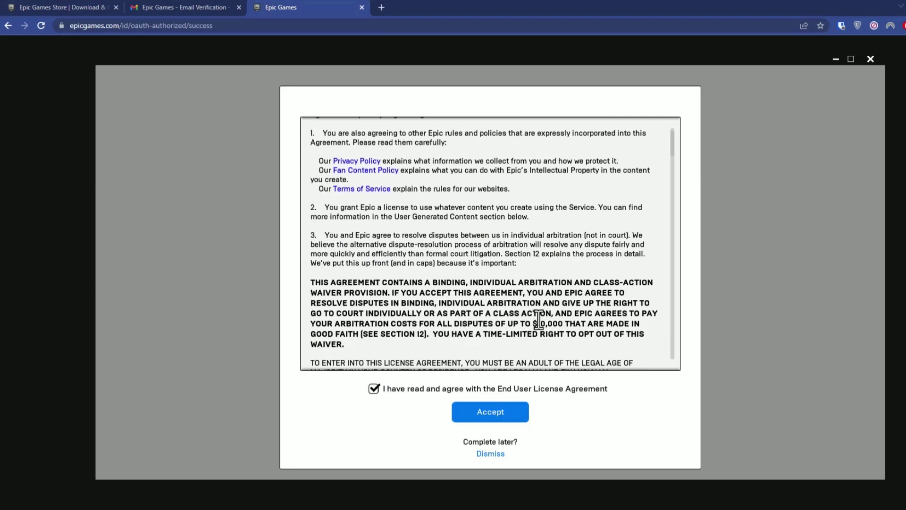
scroll(539, 319, "down", 7)
left_click(490, 412)
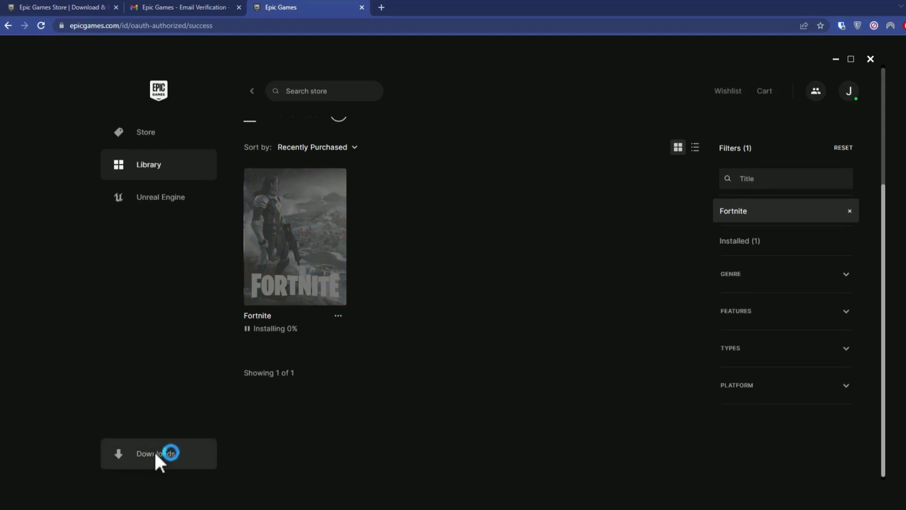
left_click(156, 454)
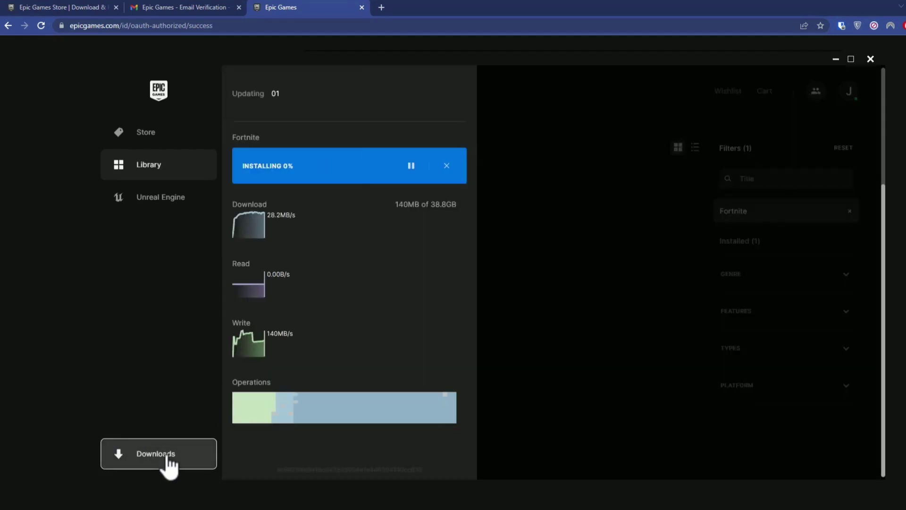